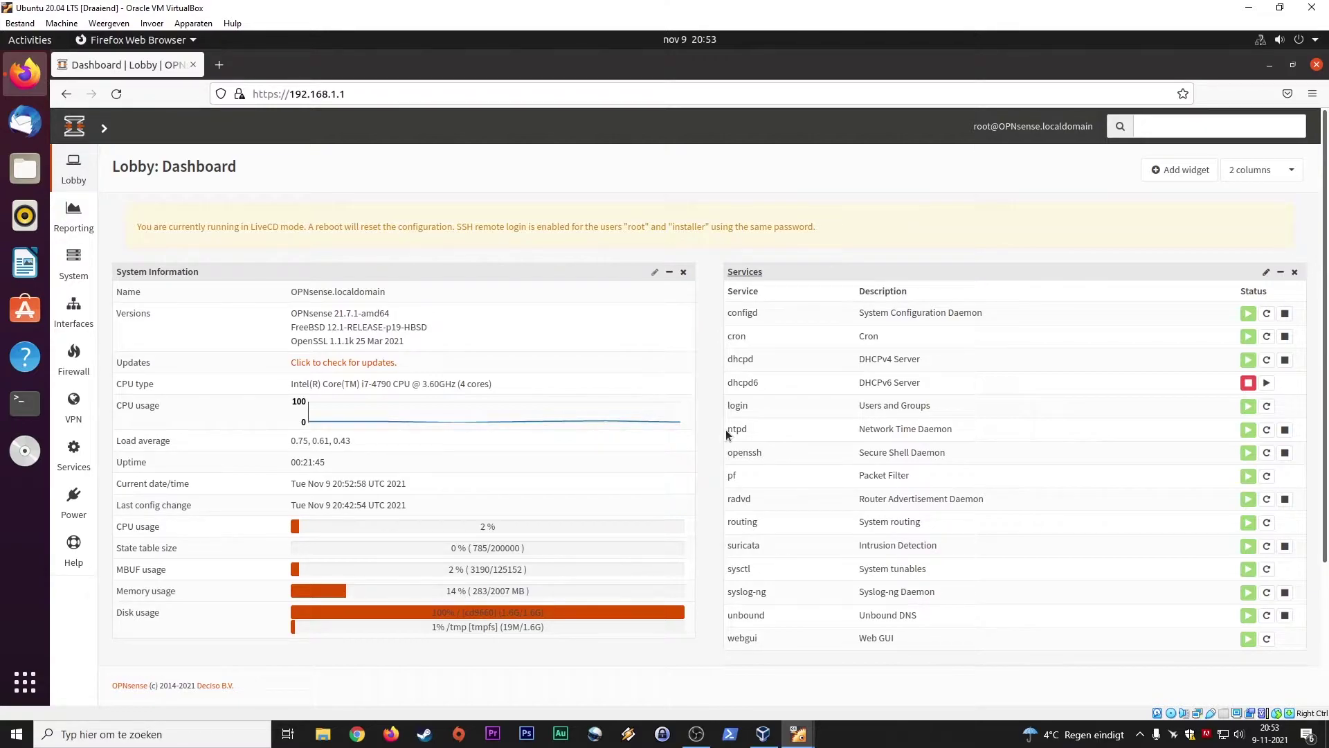
Open the administration page of the Intrusion Detection service
mouse_move(67, 455)
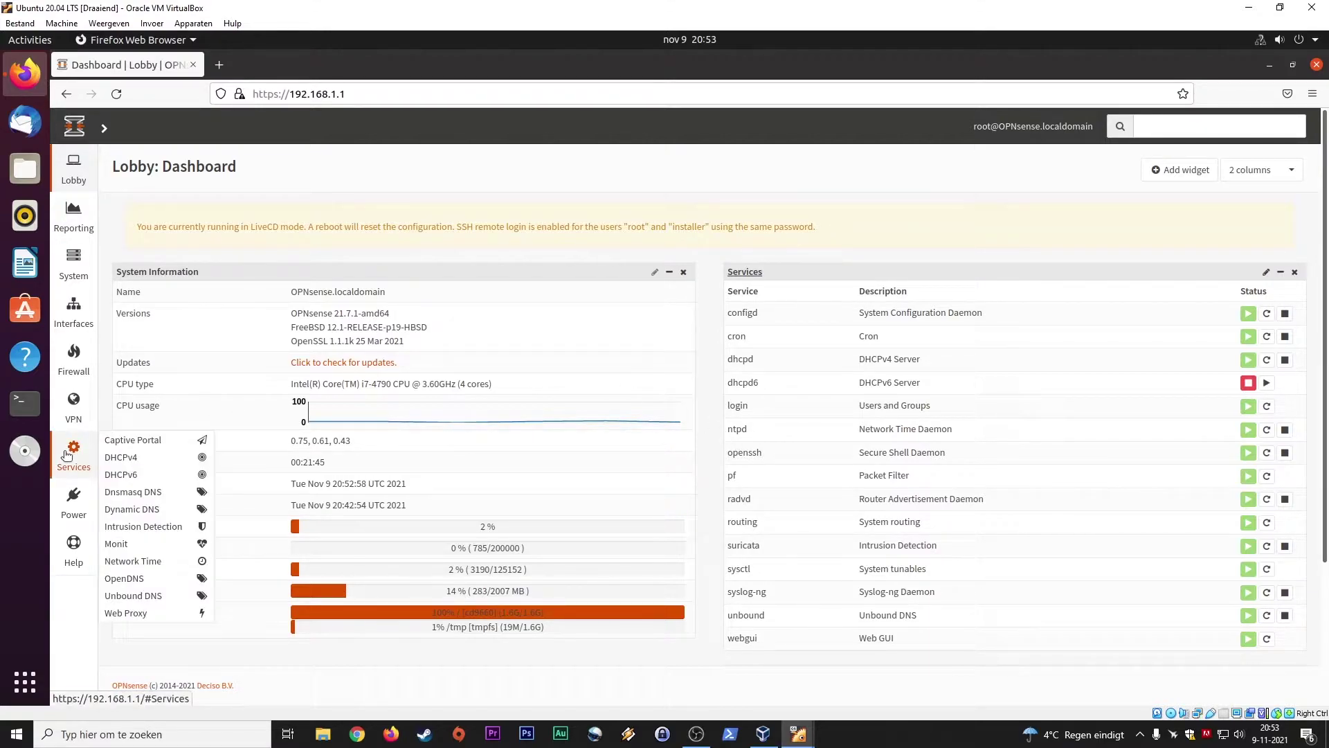
mouse_move(149, 531)
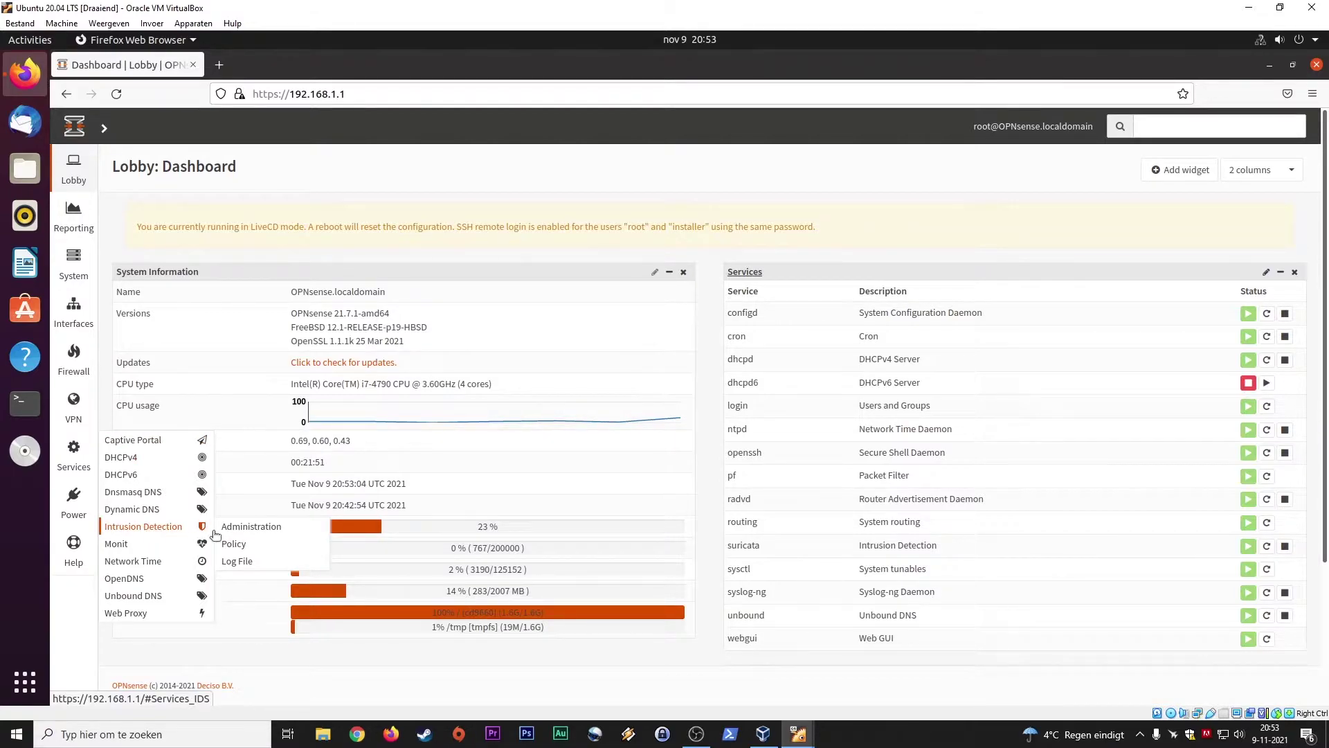
click(251, 528)
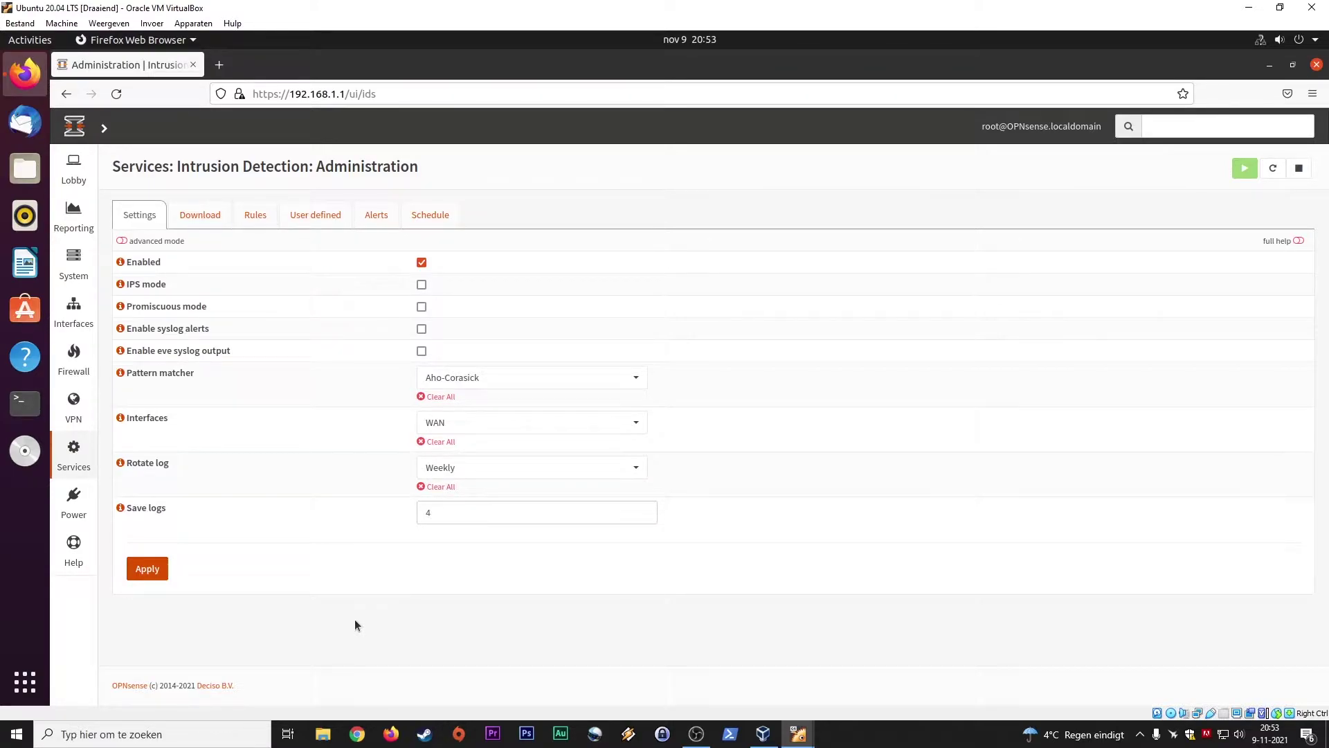
View the help text for Promiscuous mode and hide it again, leaving intrusion detection enabled
click(421, 262)
click(121, 306)
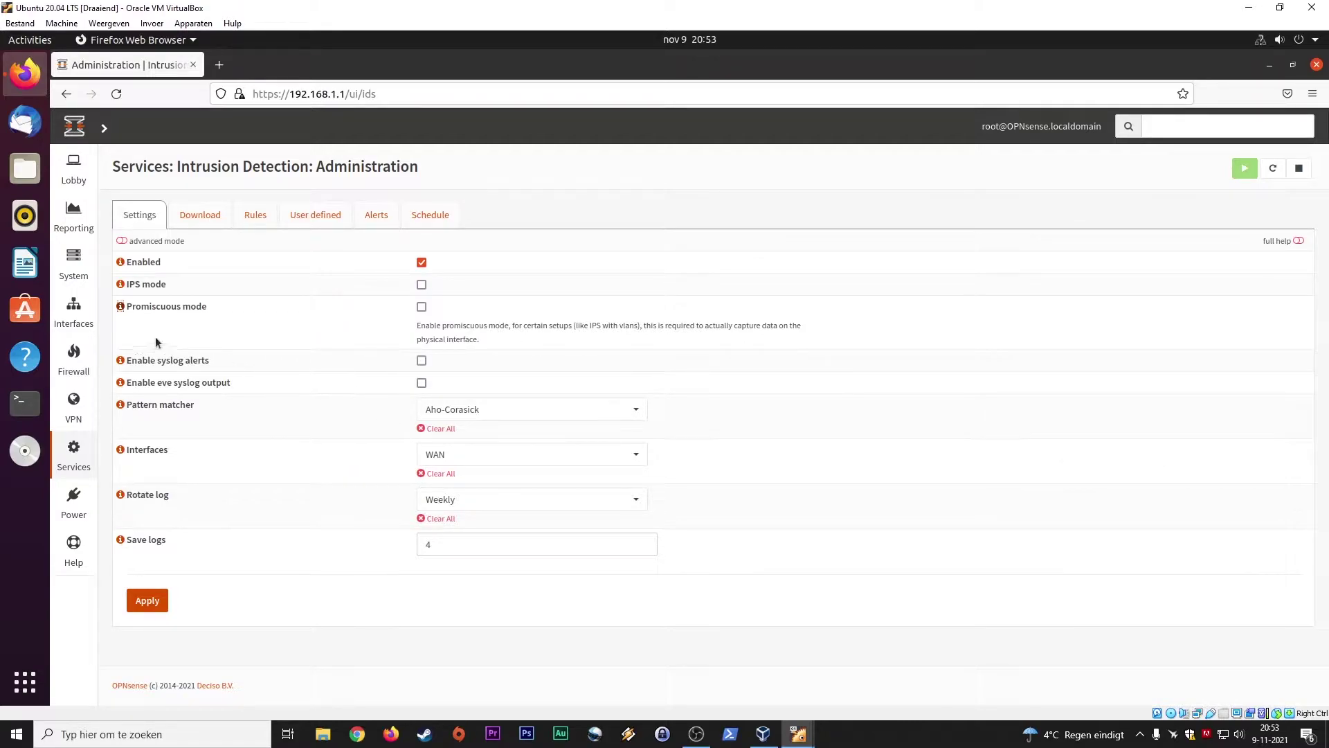
click(121, 306)
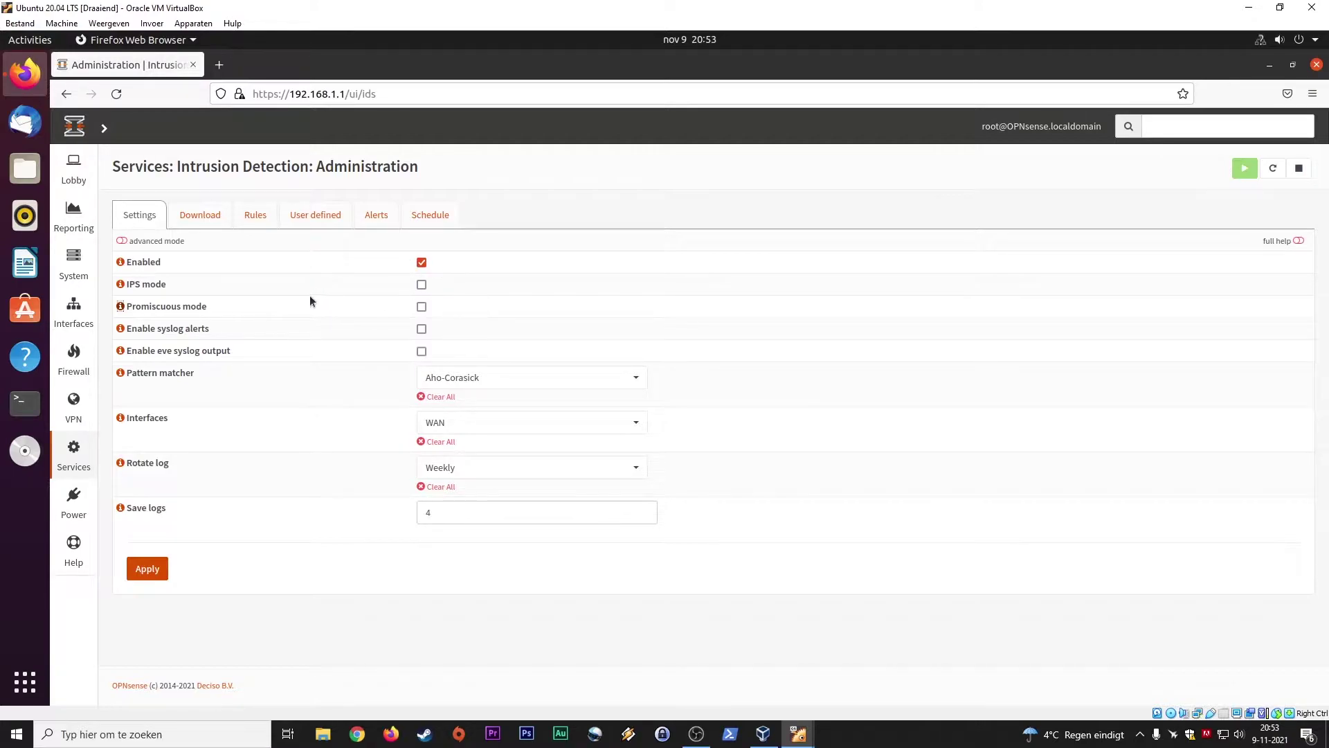
Enable syslog alerts and select Aho-Corasick as the pattern matcher
click(421, 329)
click(508, 386)
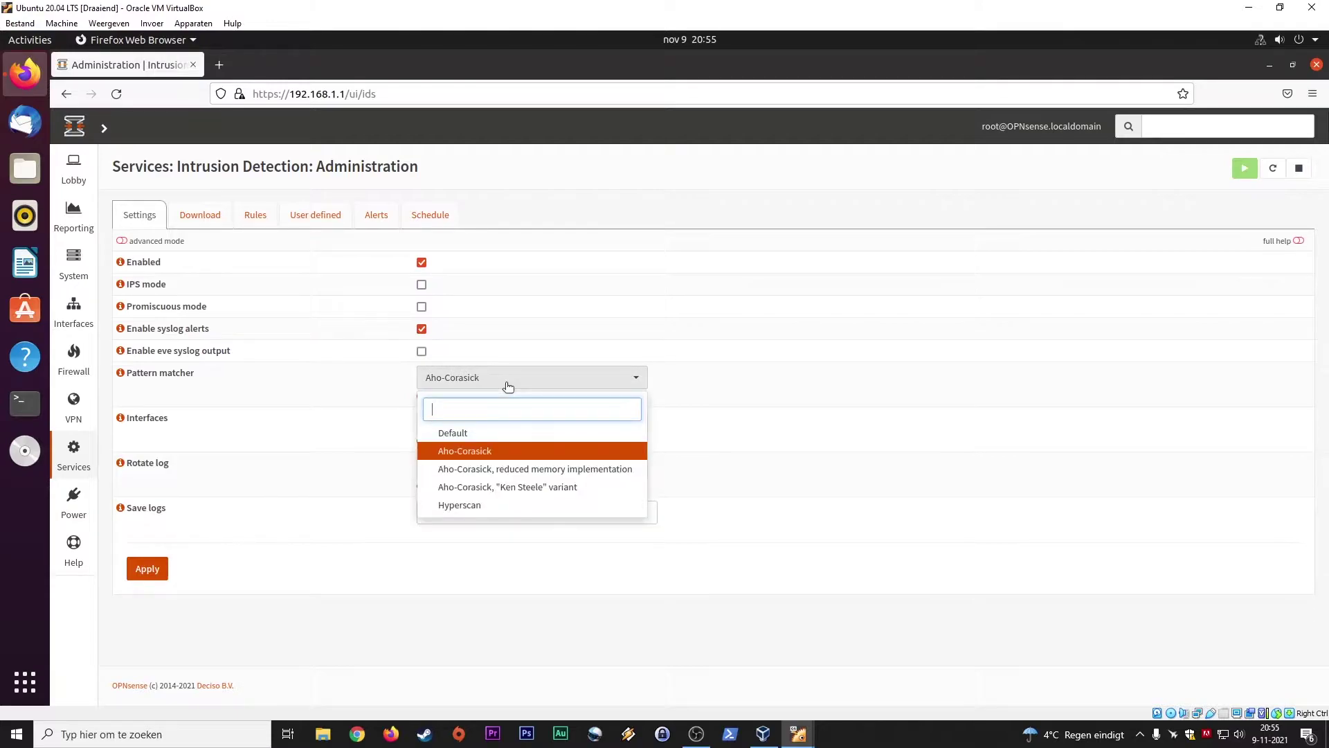
click(508, 453)
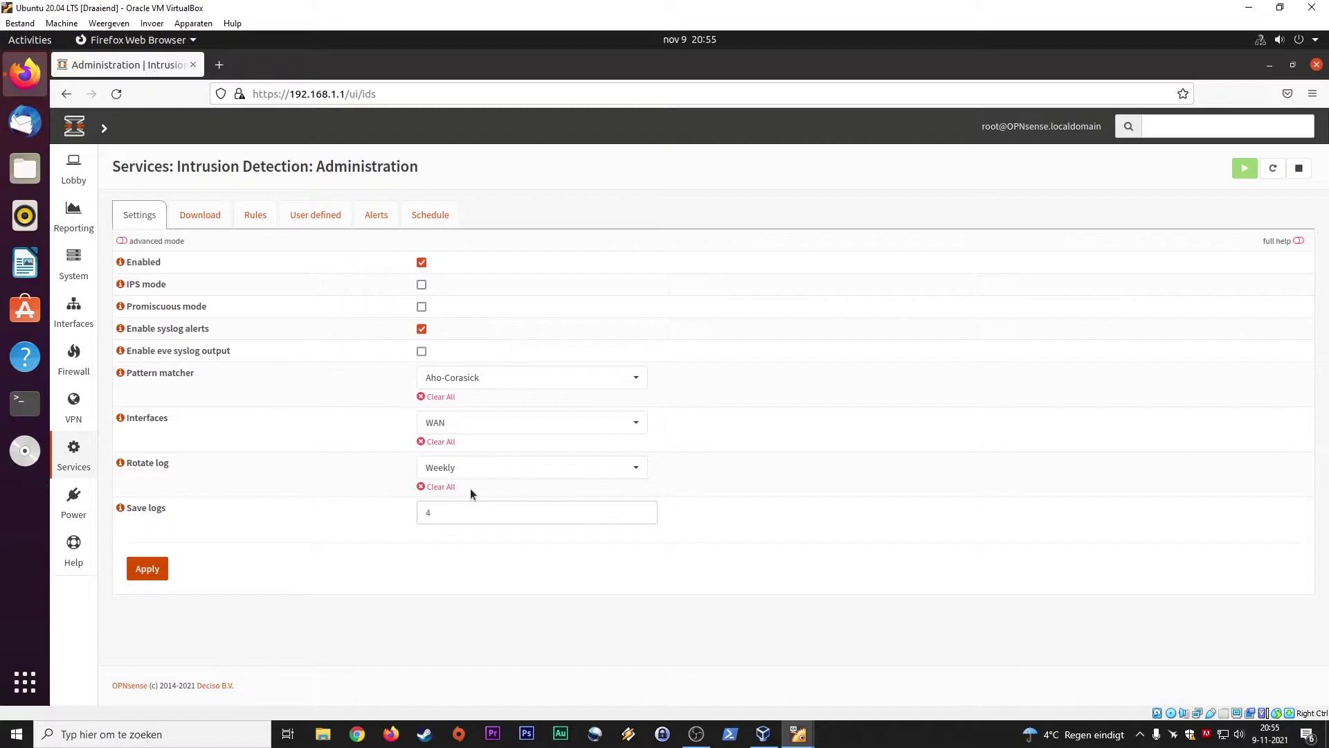
Select Weekly log rotation and review the other rotation options
click(486, 472)
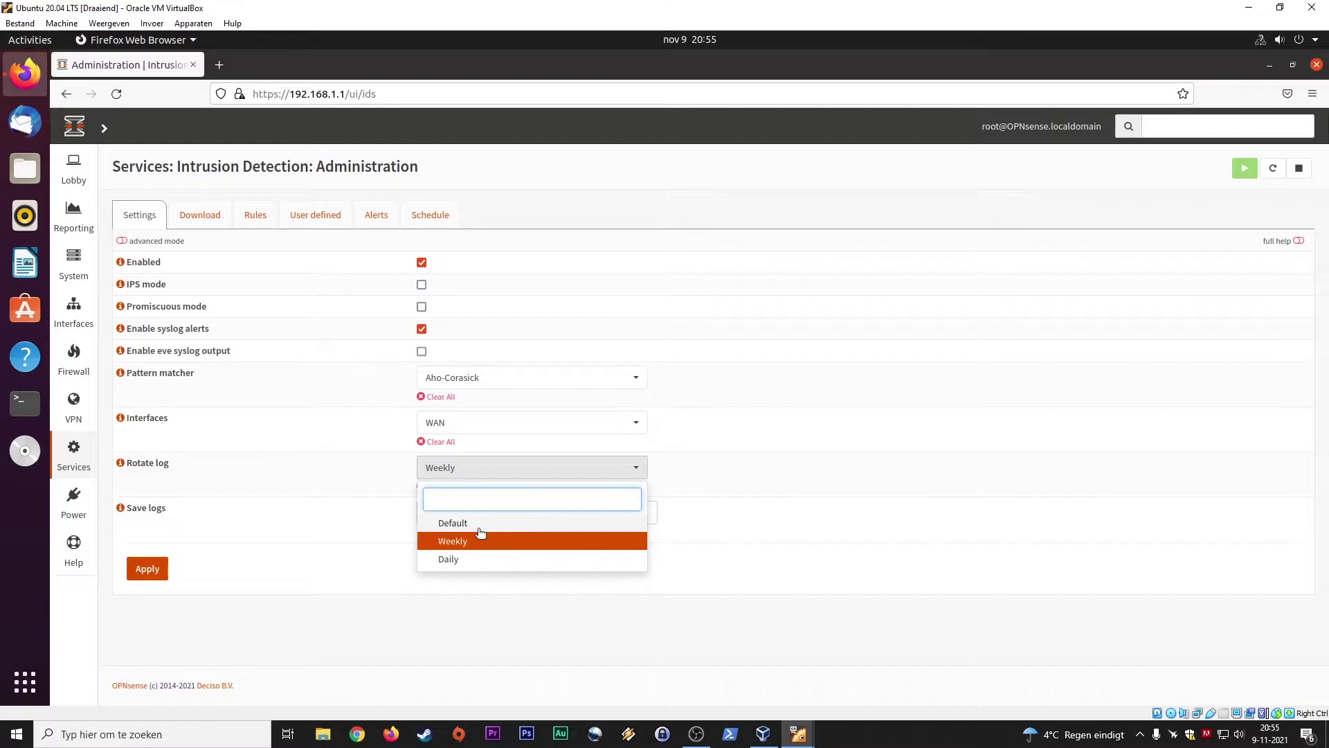
click(477, 542)
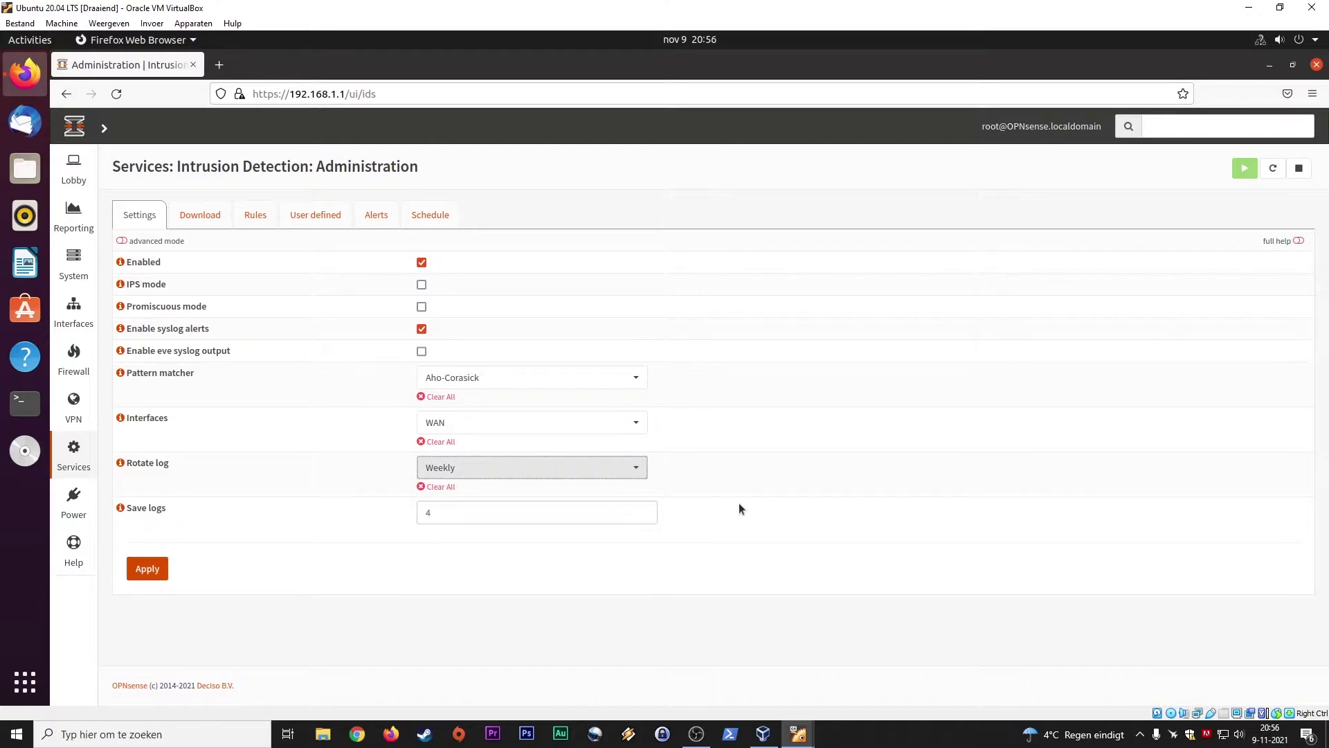
click(581, 468)
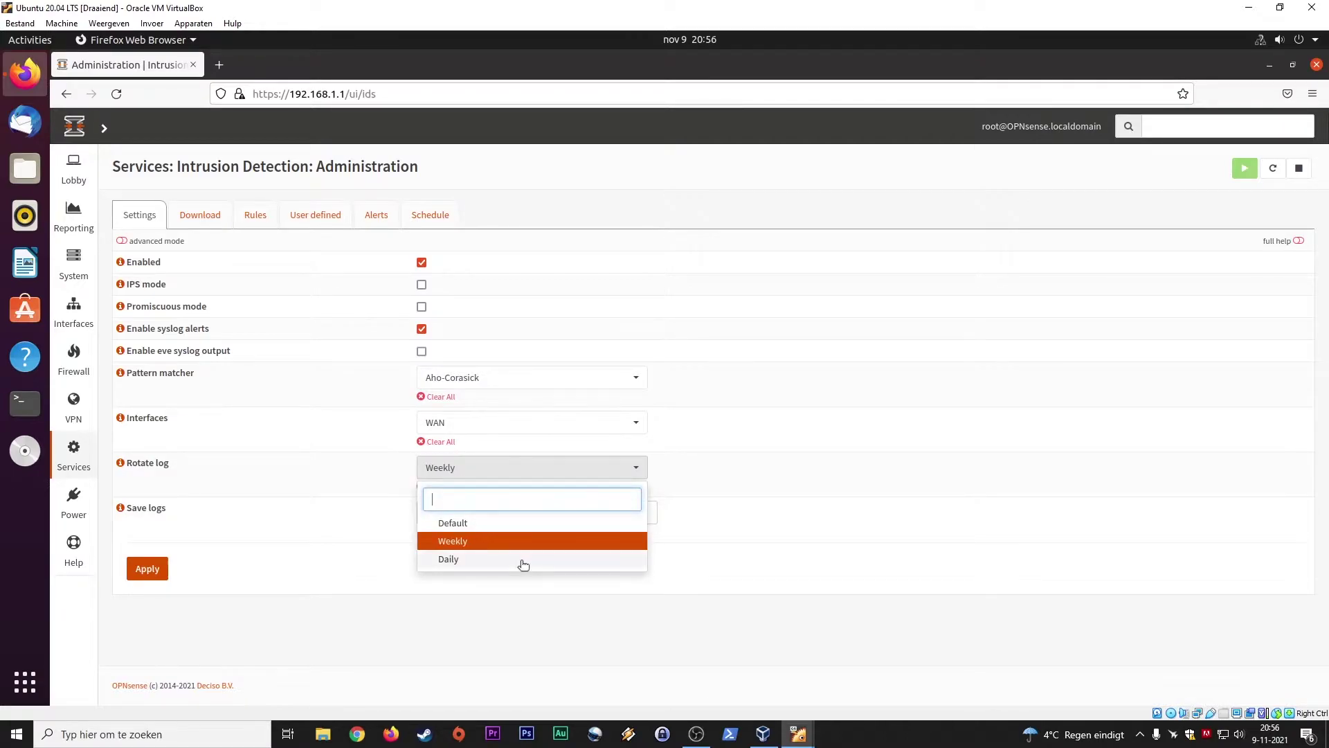
click(540, 582)
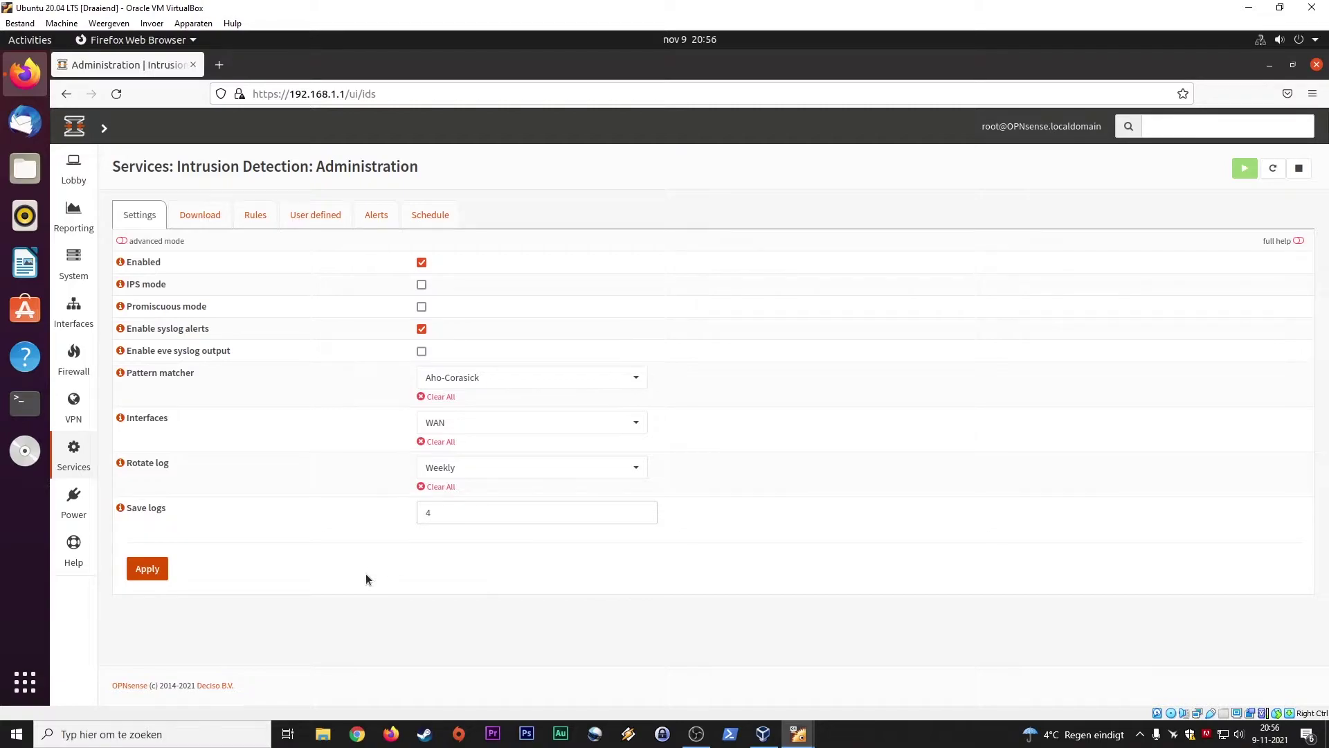
click(466, 468)
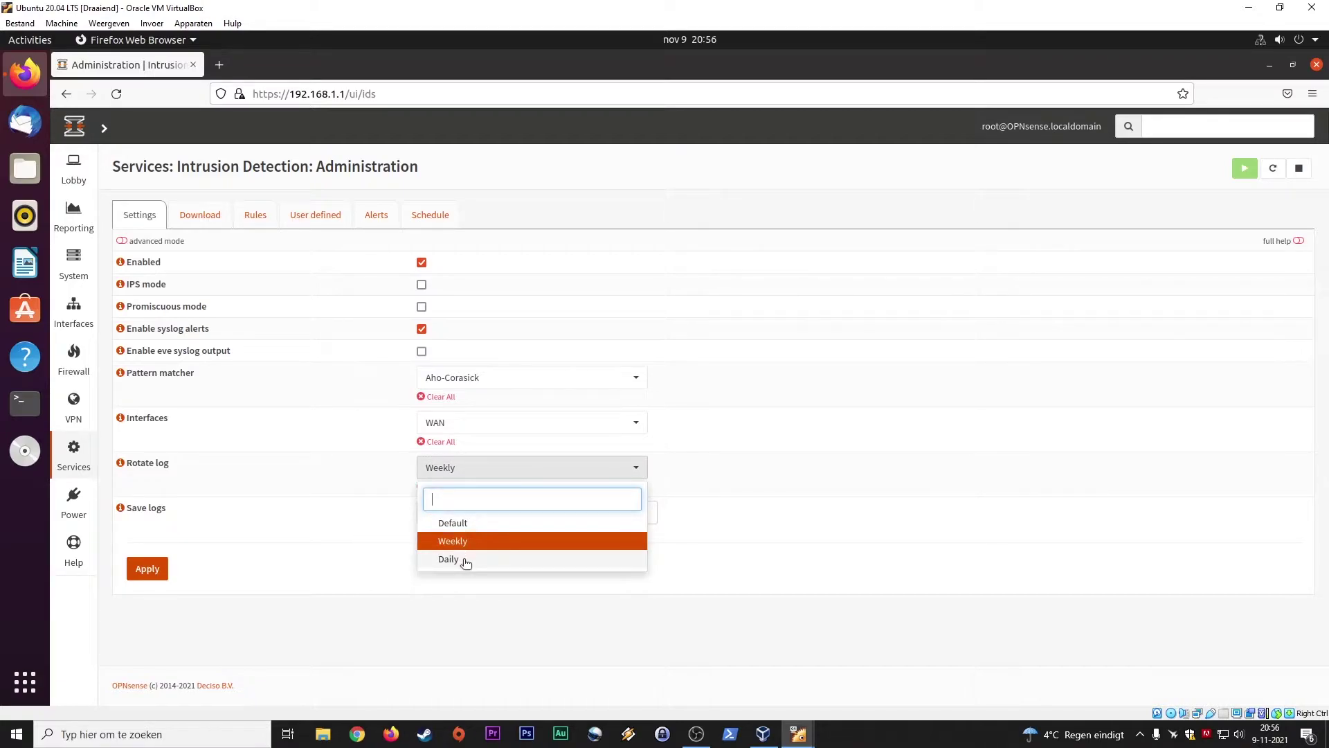
click(339, 547)
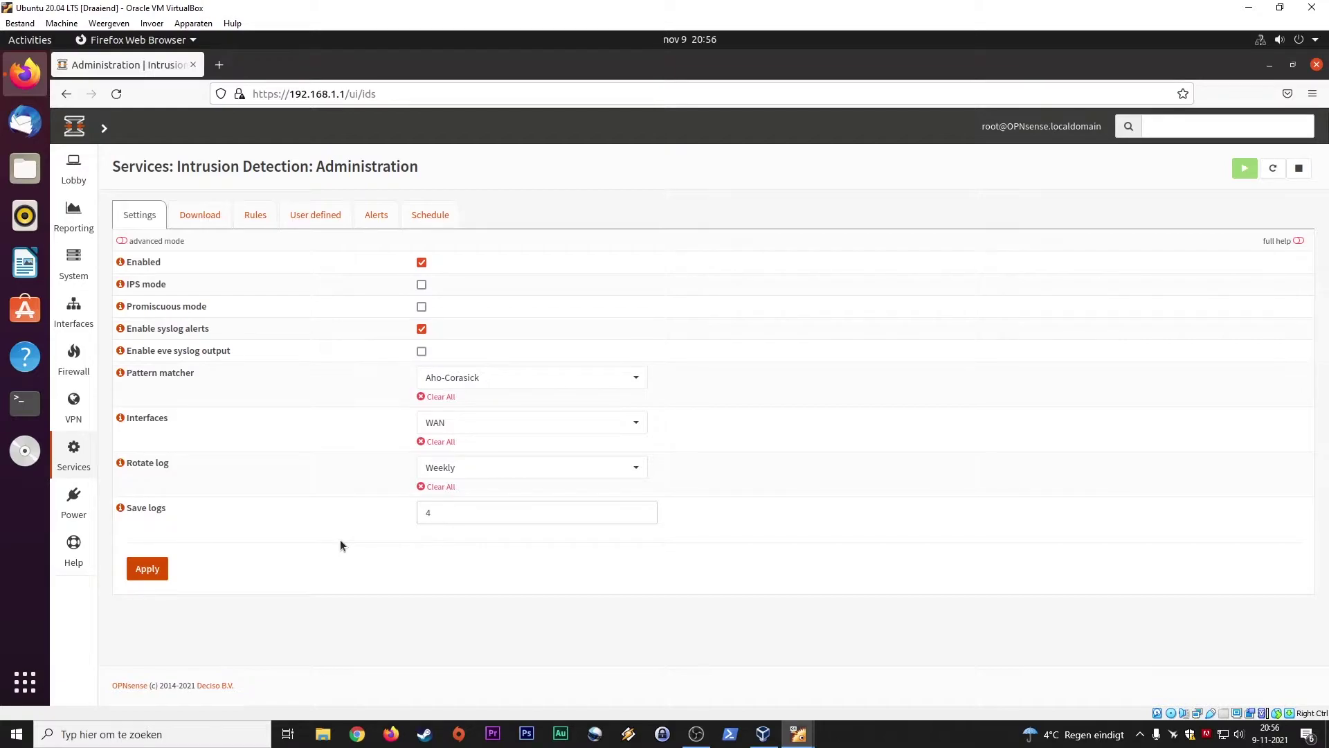
click(472, 477)
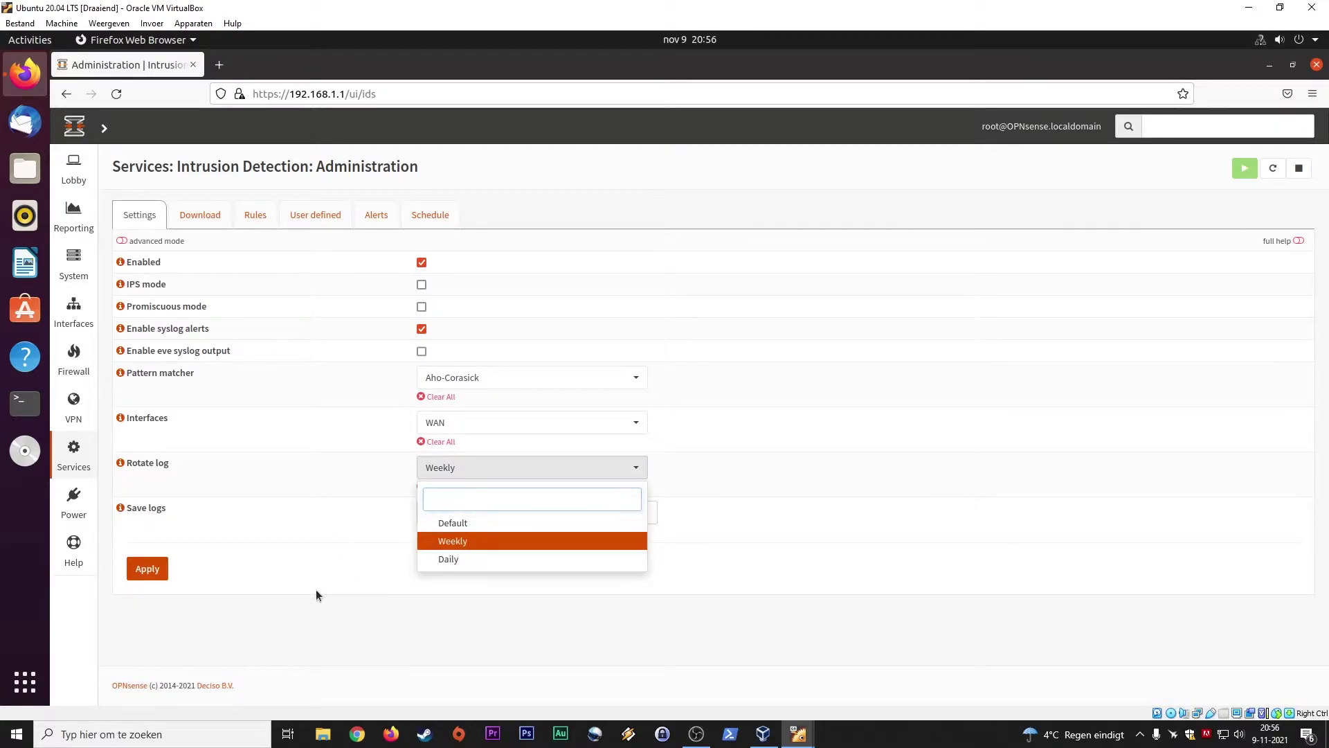
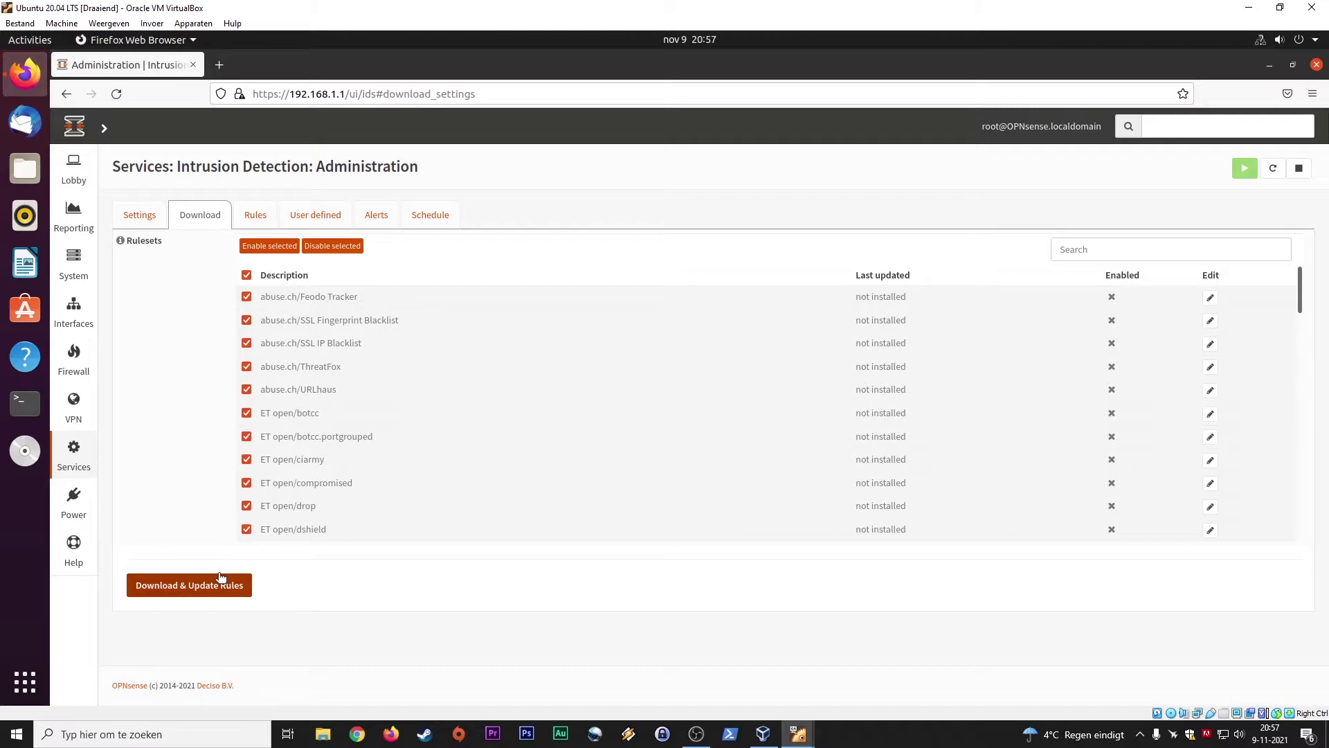
Check the Ethernet connection status, and view the intrusion detection rules list and the downloadable rulesets
click(1260, 42)
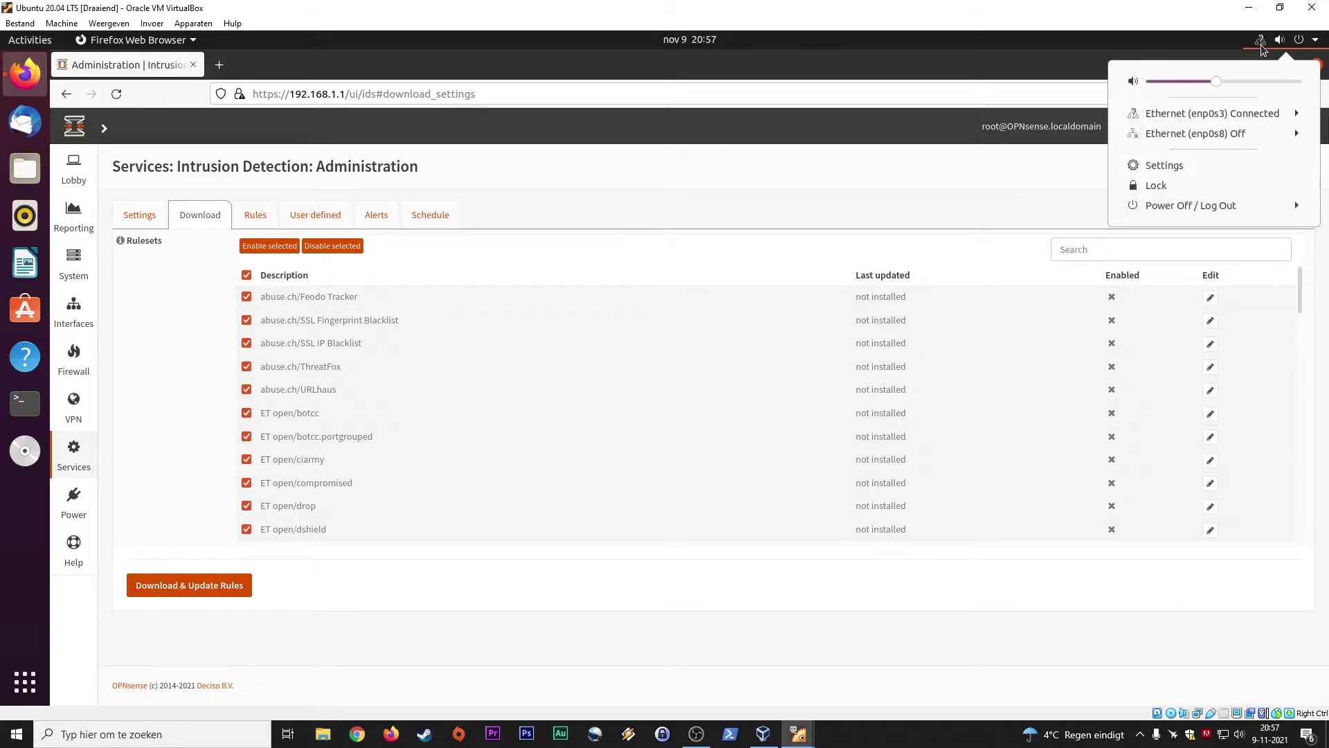
click(837, 167)
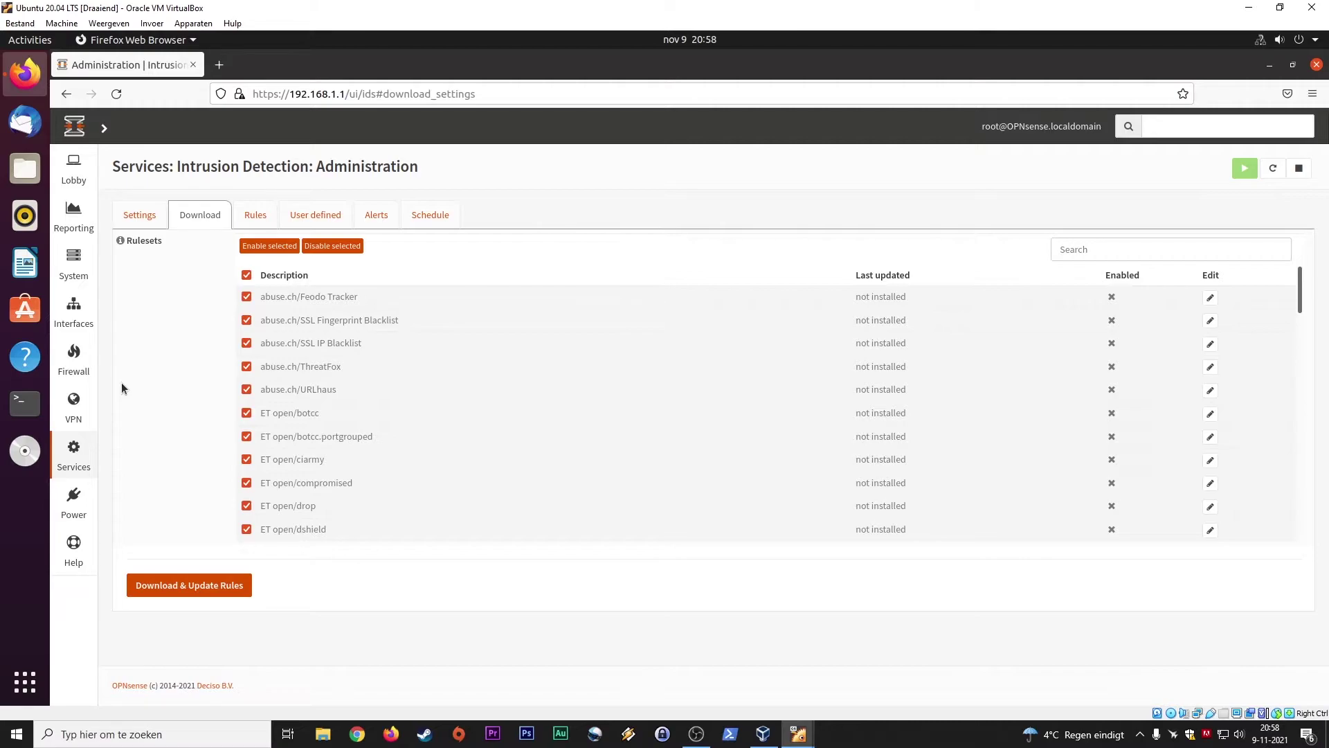
click(258, 216)
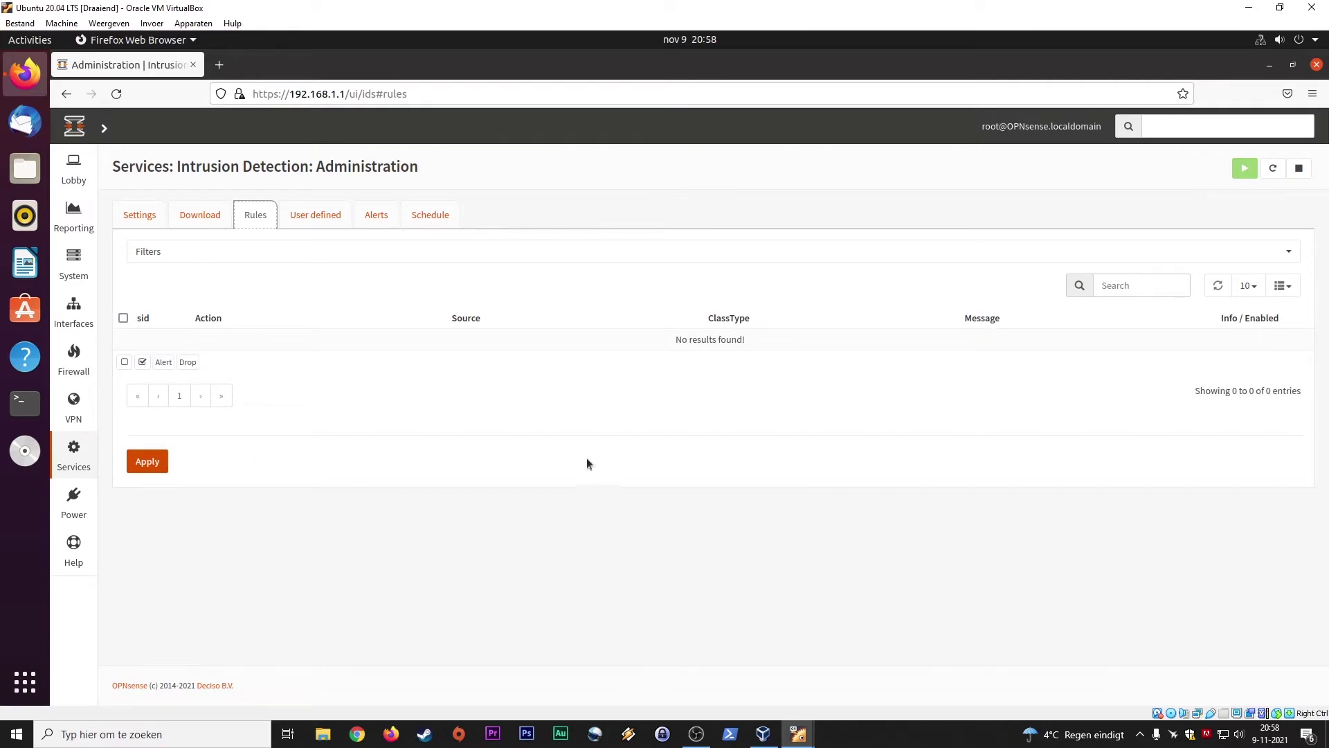
click(207, 220)
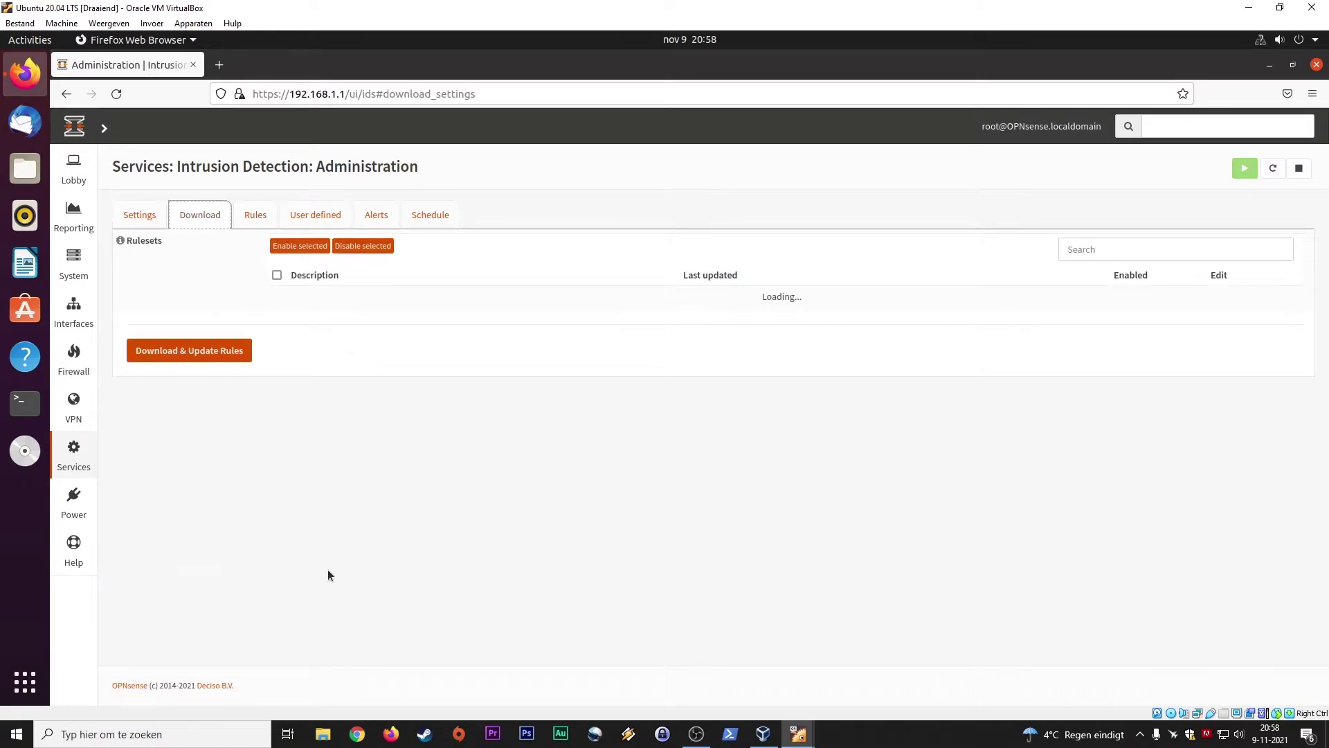
click(256, 216)
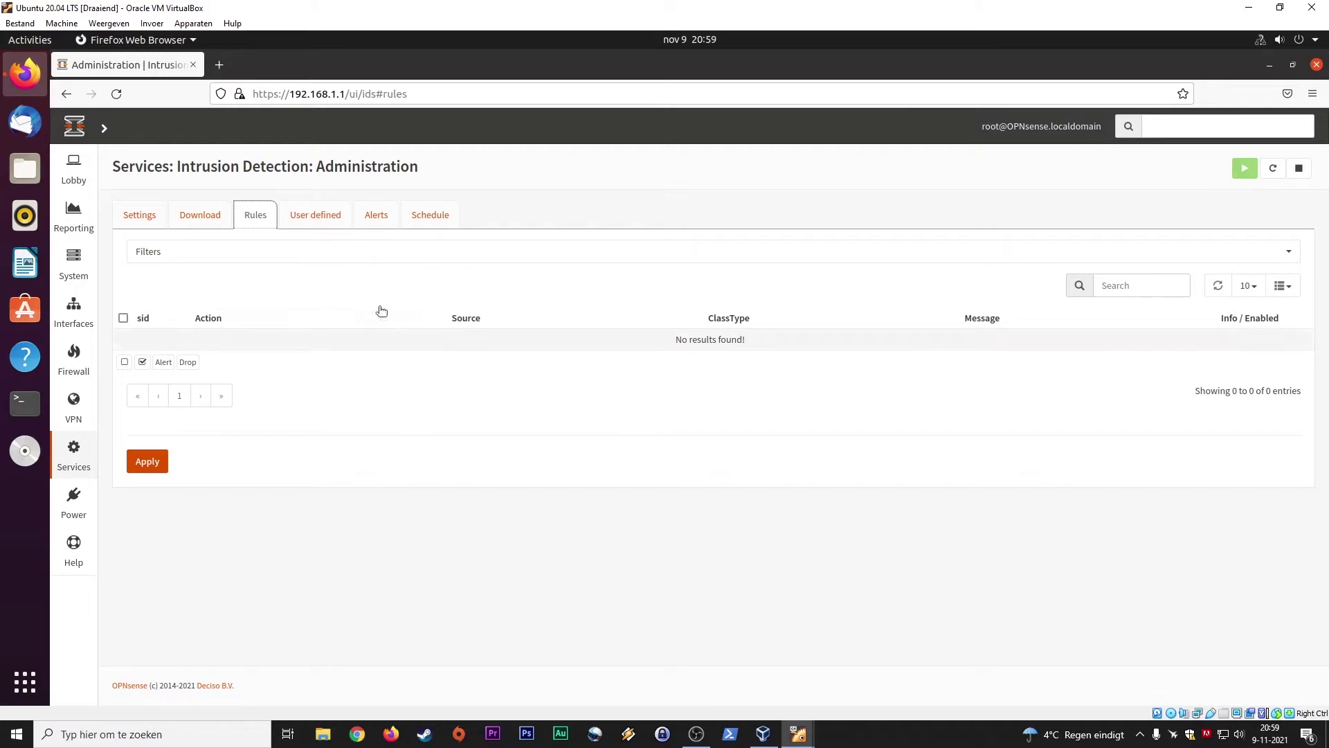
Examine the IP, fingerprint, action and description fields of a new user-defined rule, and cancel it
click(315, 216)
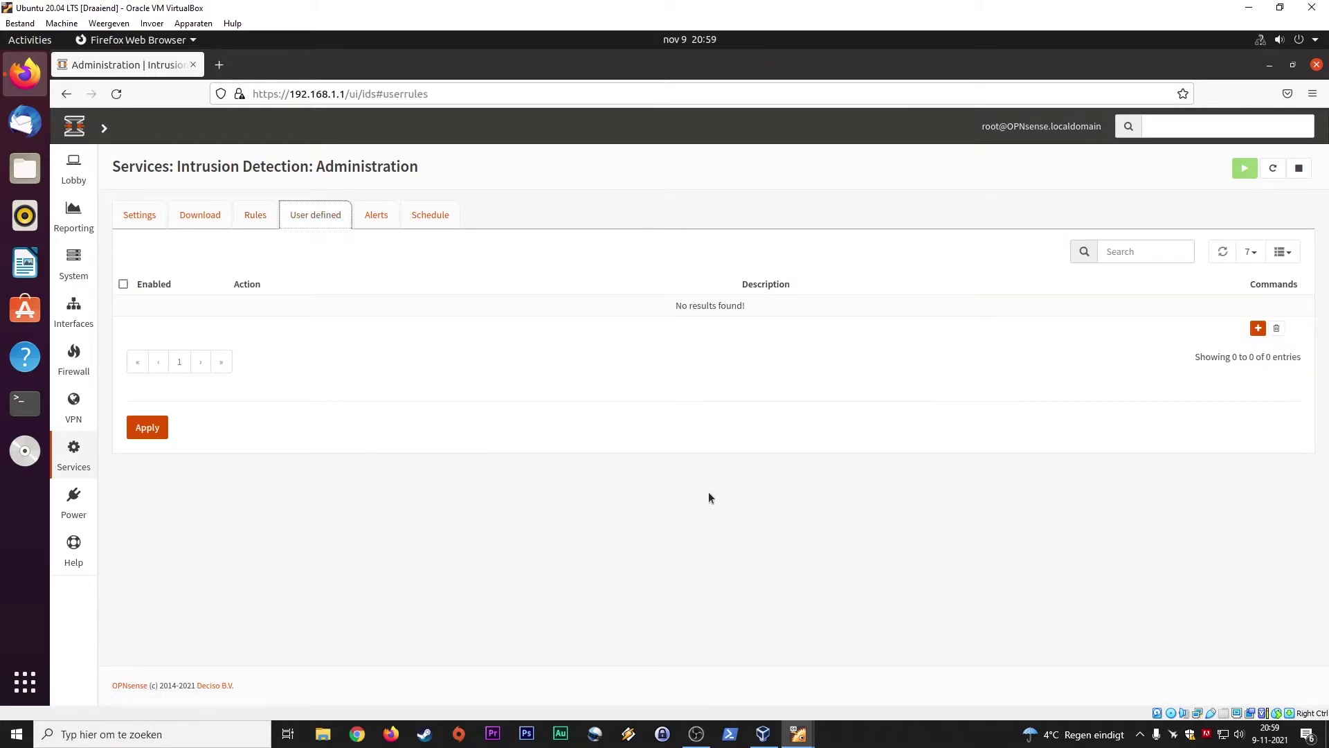
click(1258, 328)
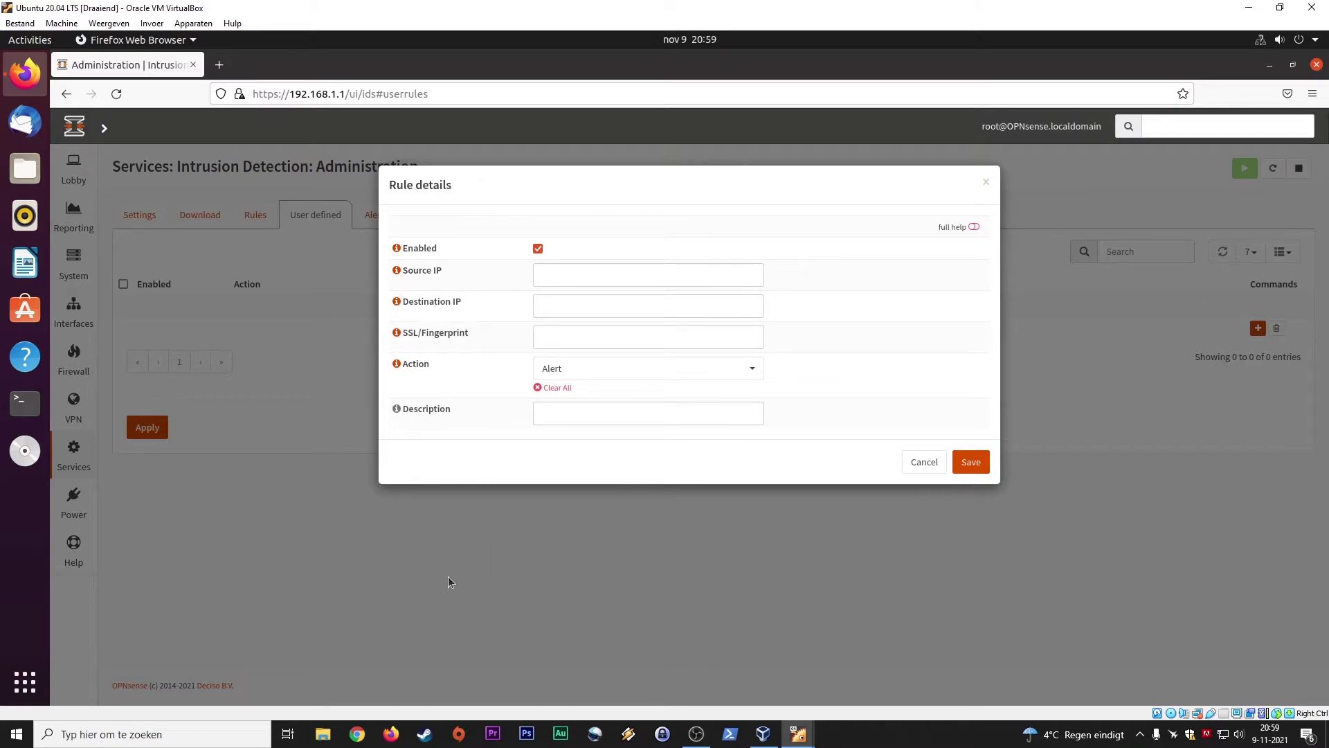
click(581, 280)
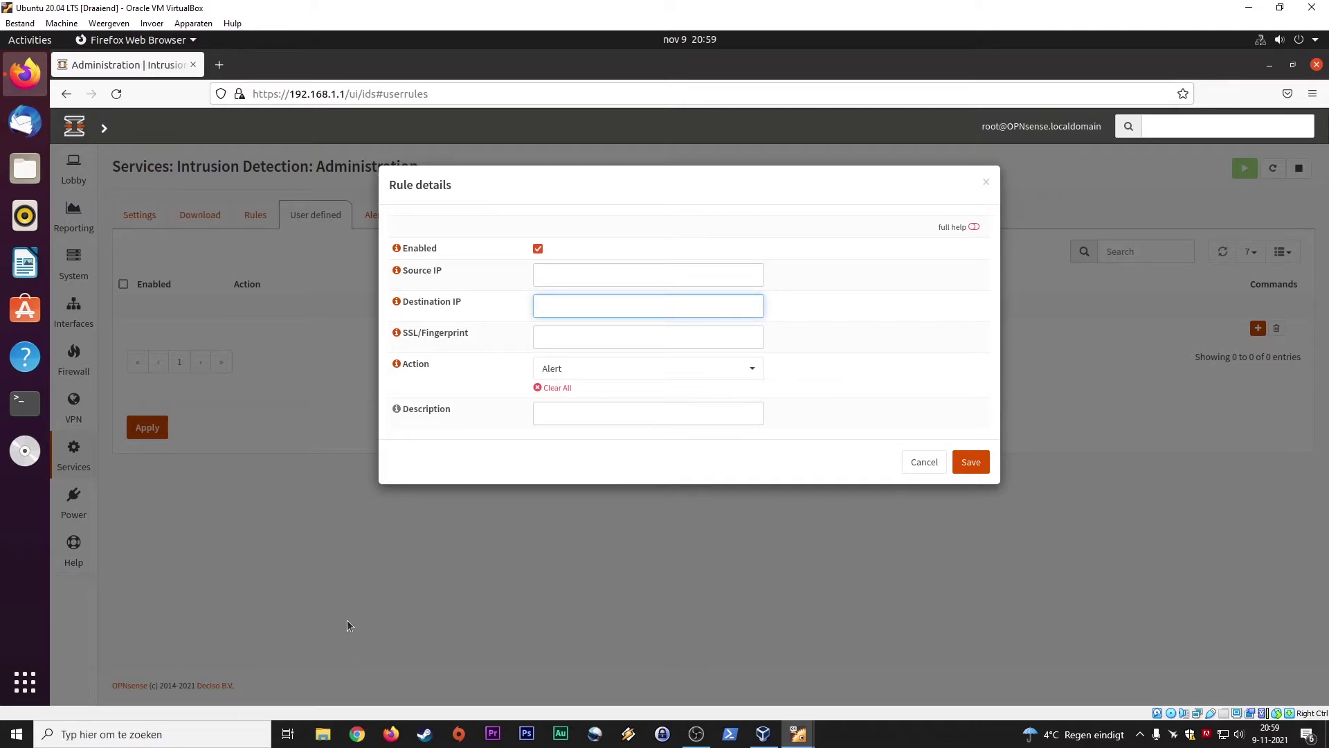
click(555, 270)
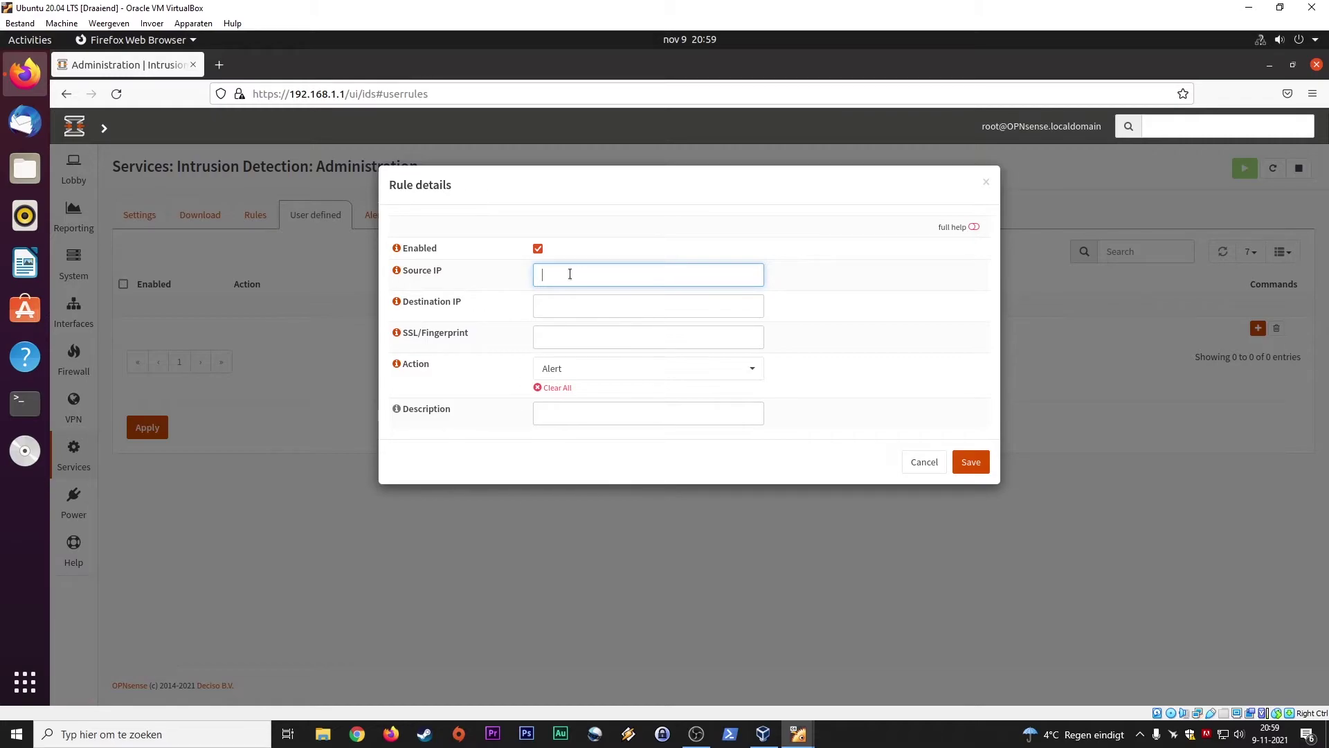
click(575, 304)
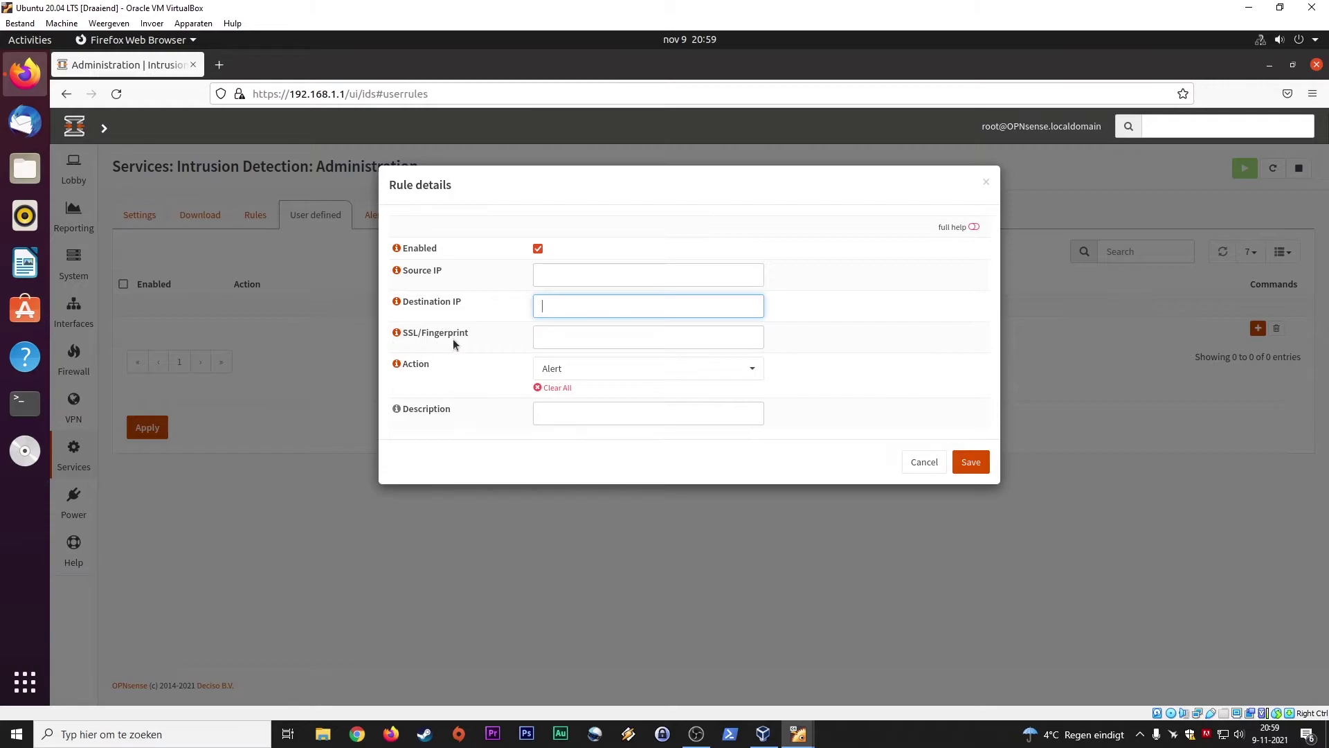
click(608, 372)
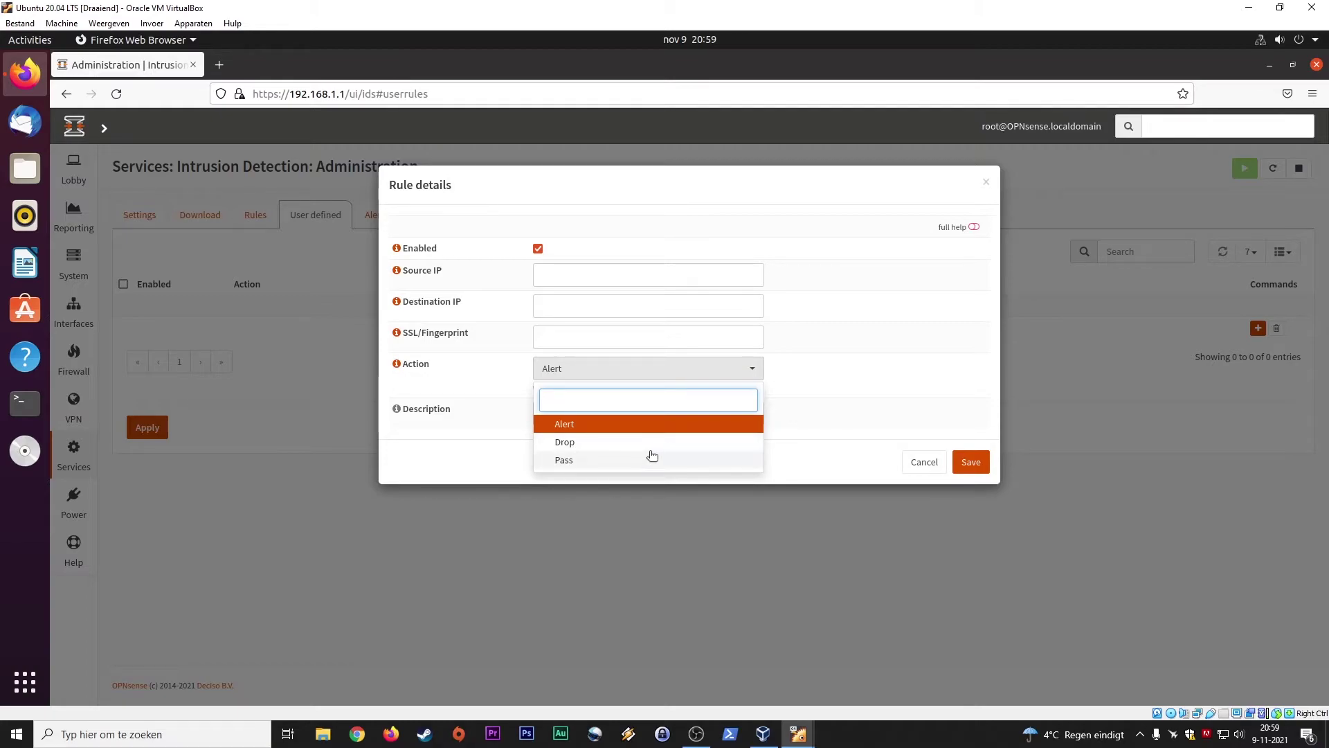
click(470, 457)
click(554, 412)
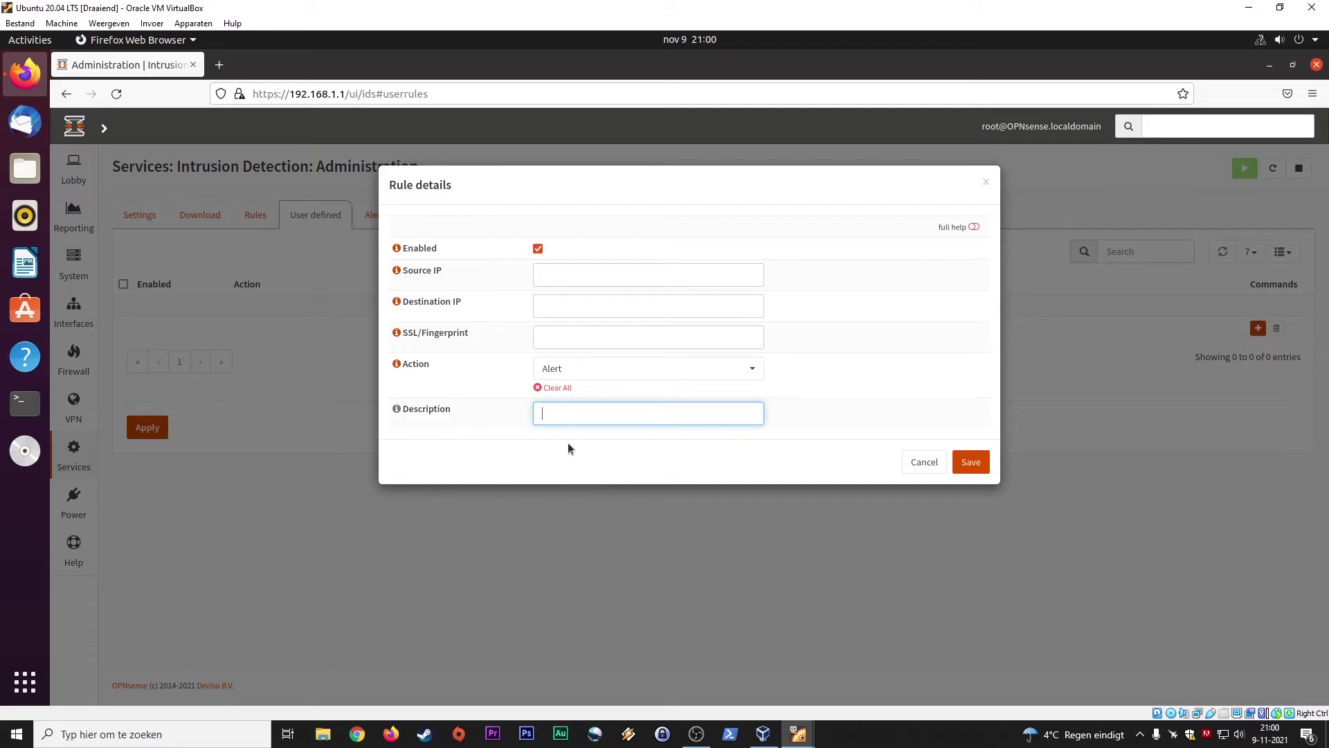
click(906, 461)
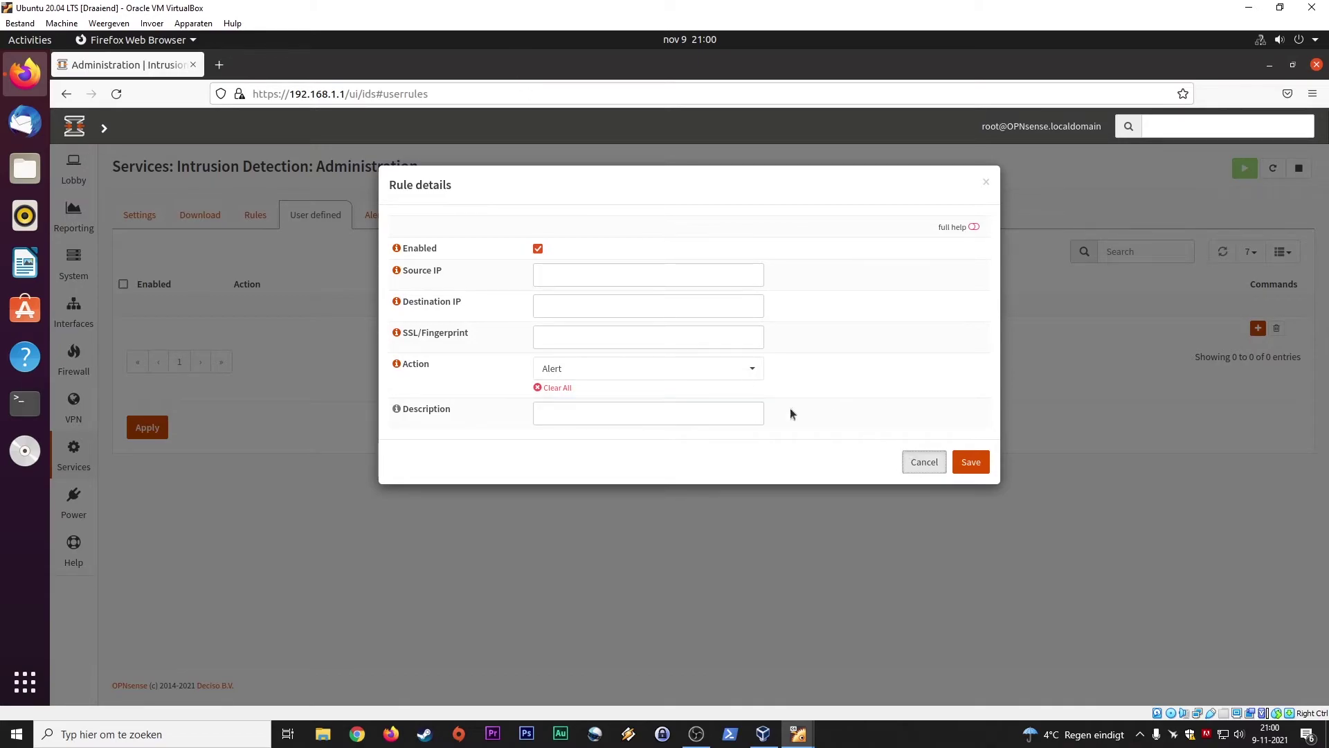
View the intrusion detection alerts and the scheduled rule update job, closing the job without saving
click(374, 217)
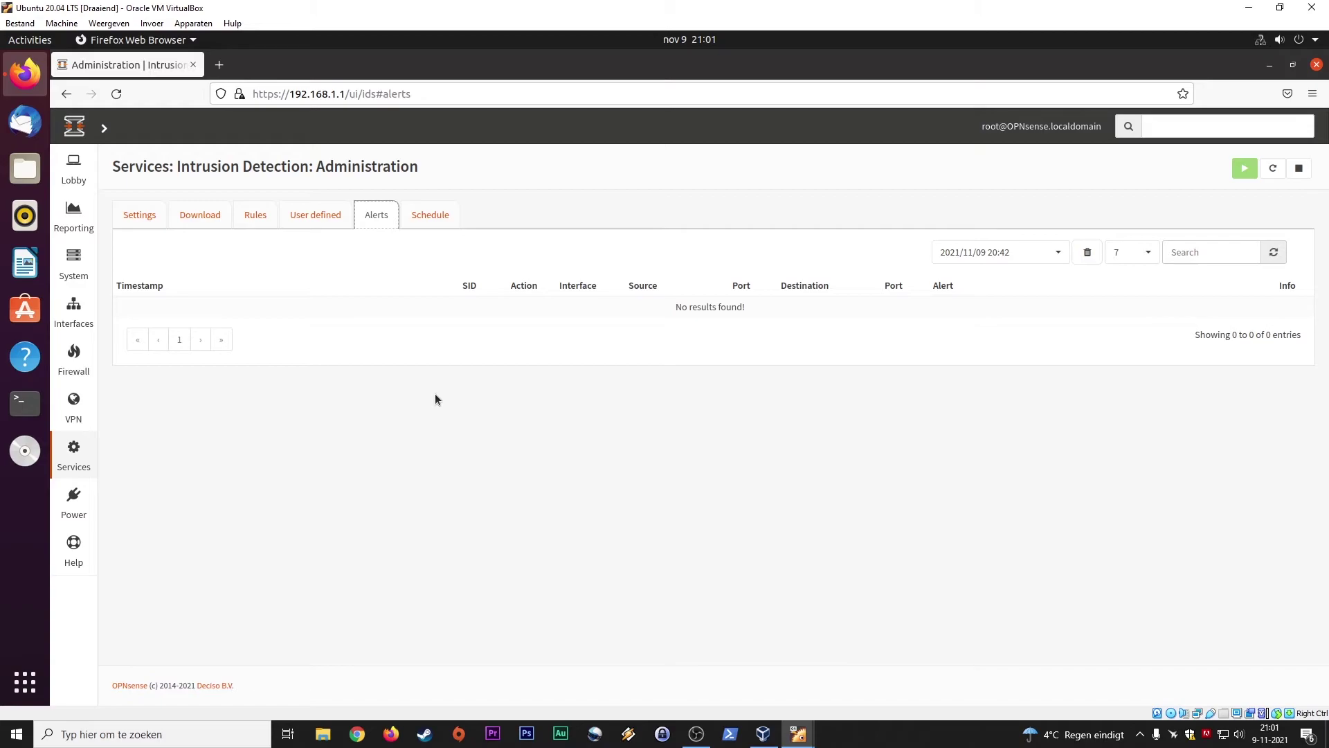
click(435, 218)
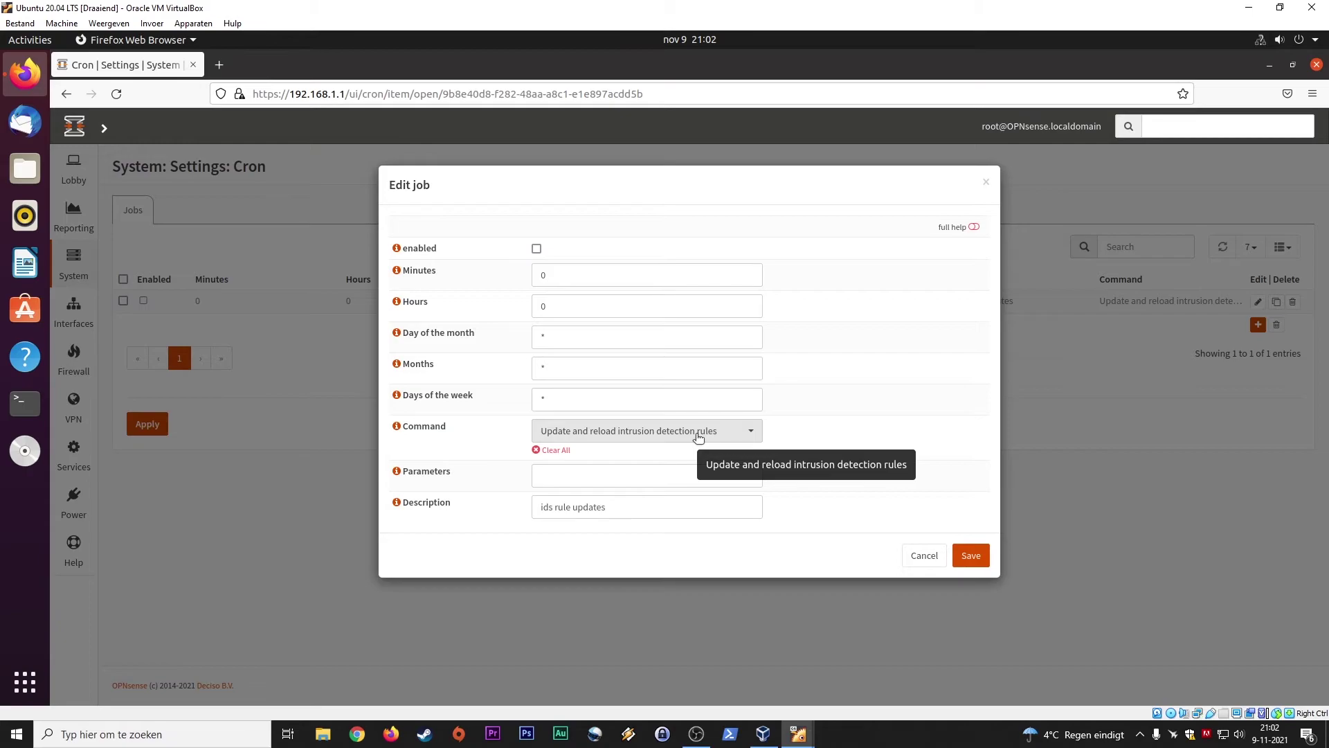
click(604, 306)
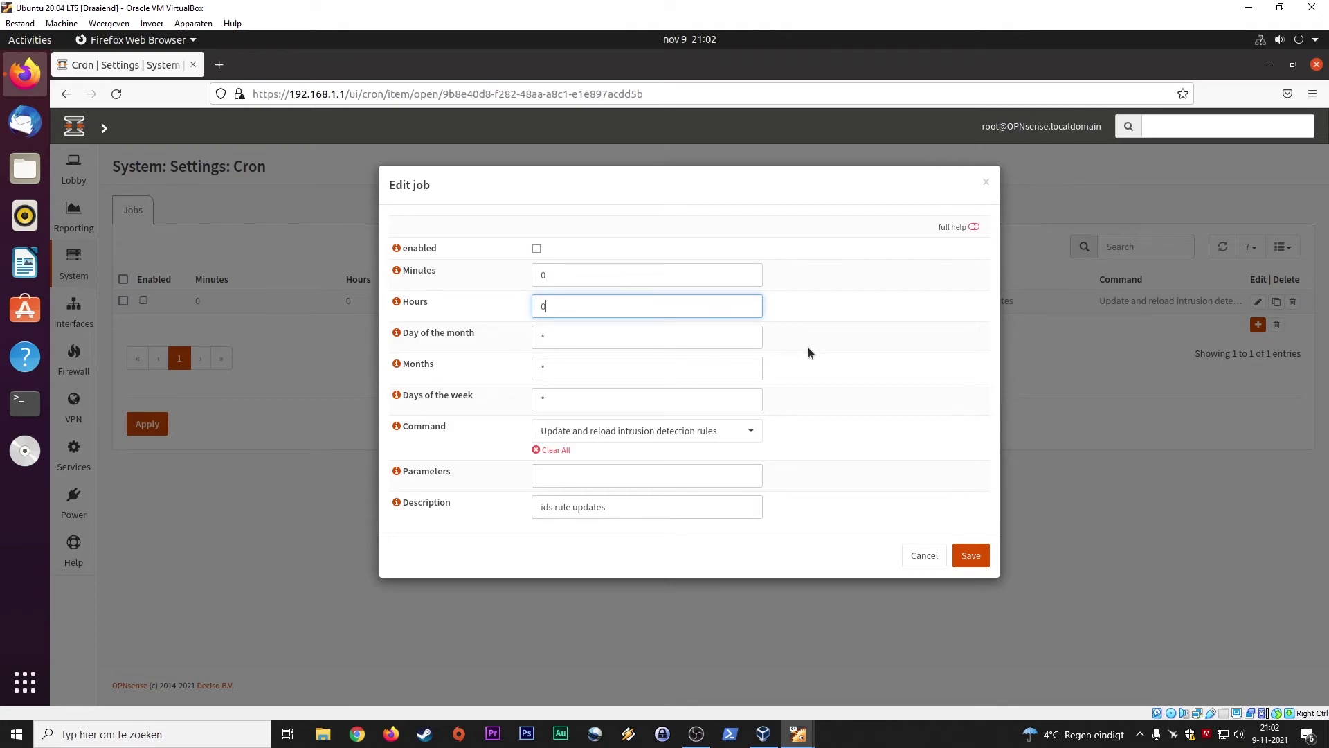
click(924, 555)
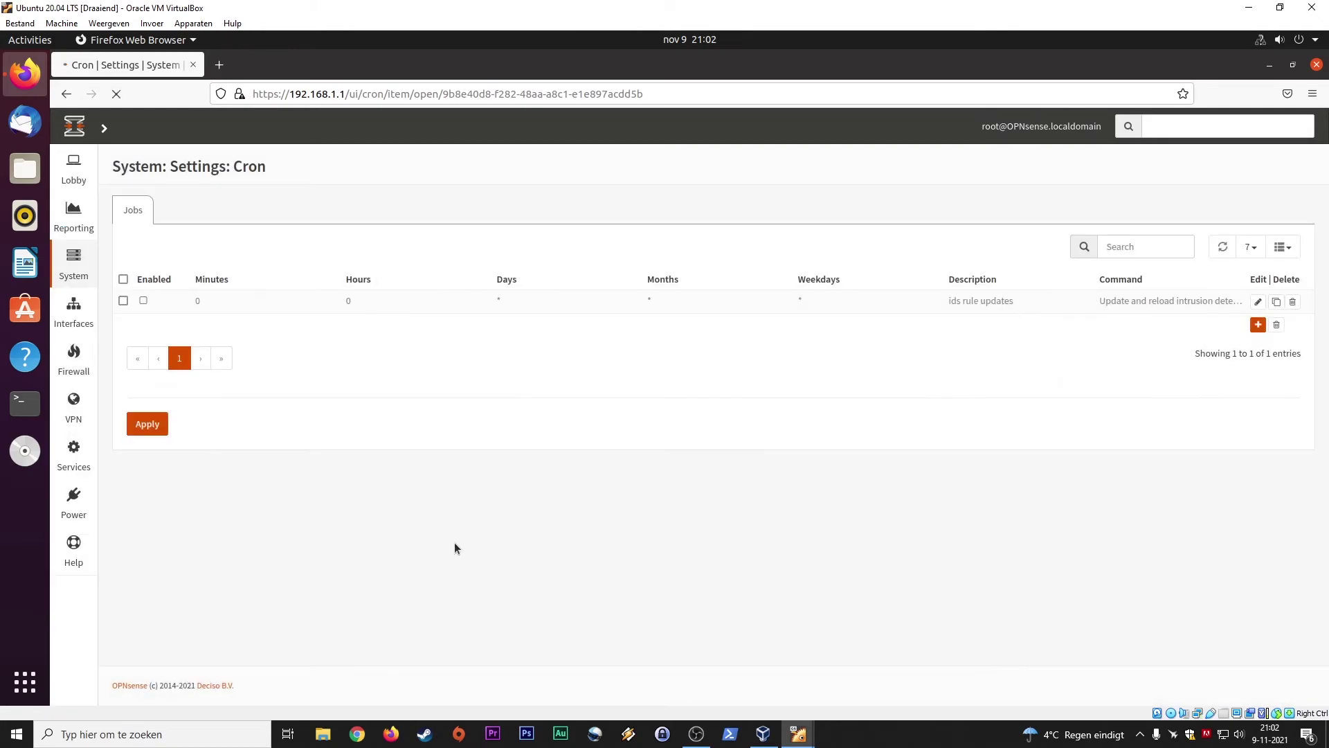